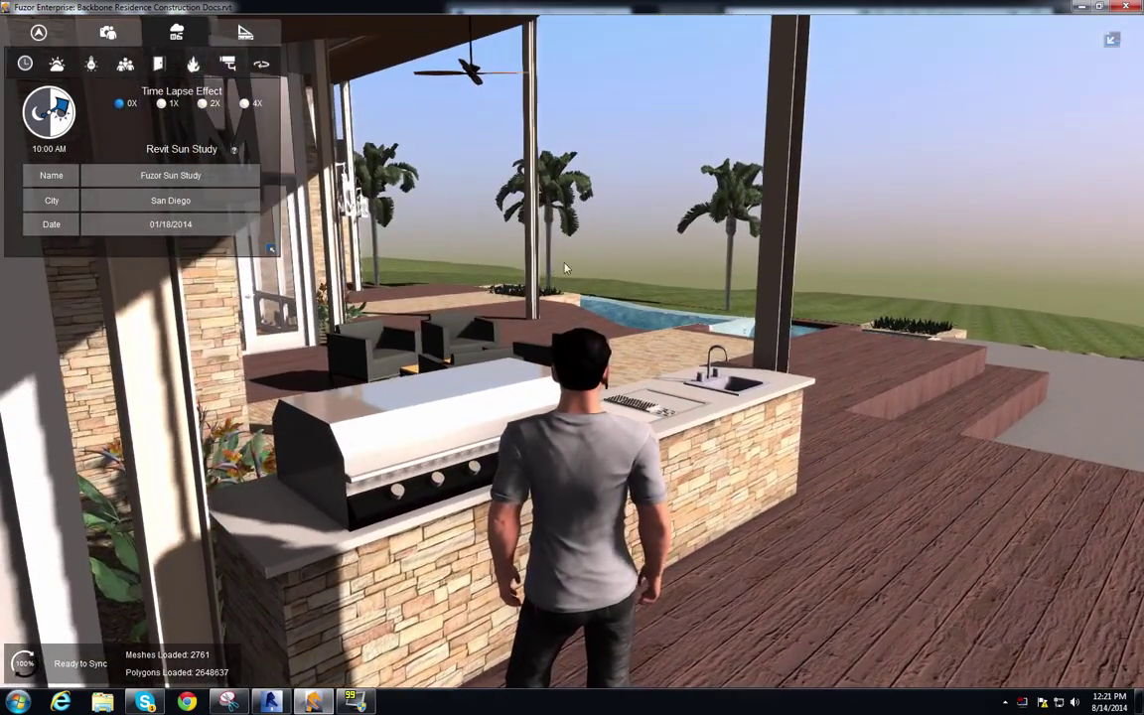
key(Left)
right_drag(659, 276, 659, 275)
key(Left)
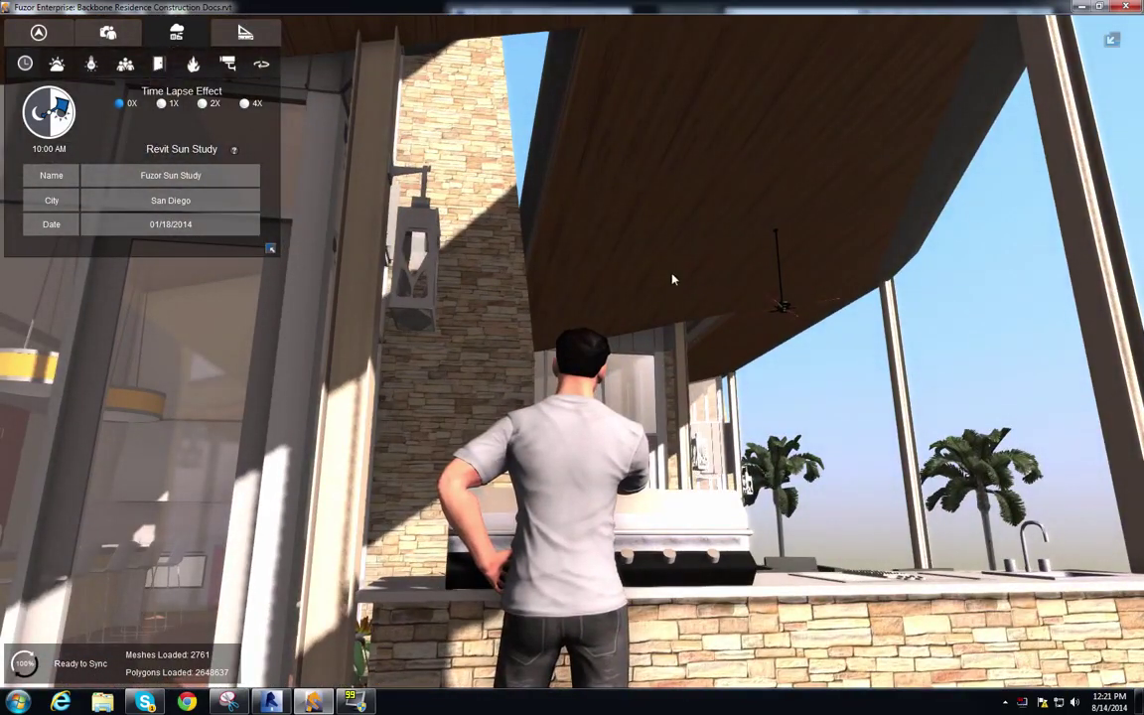
right_drag(827, 394, 836, 409)
key(Right)
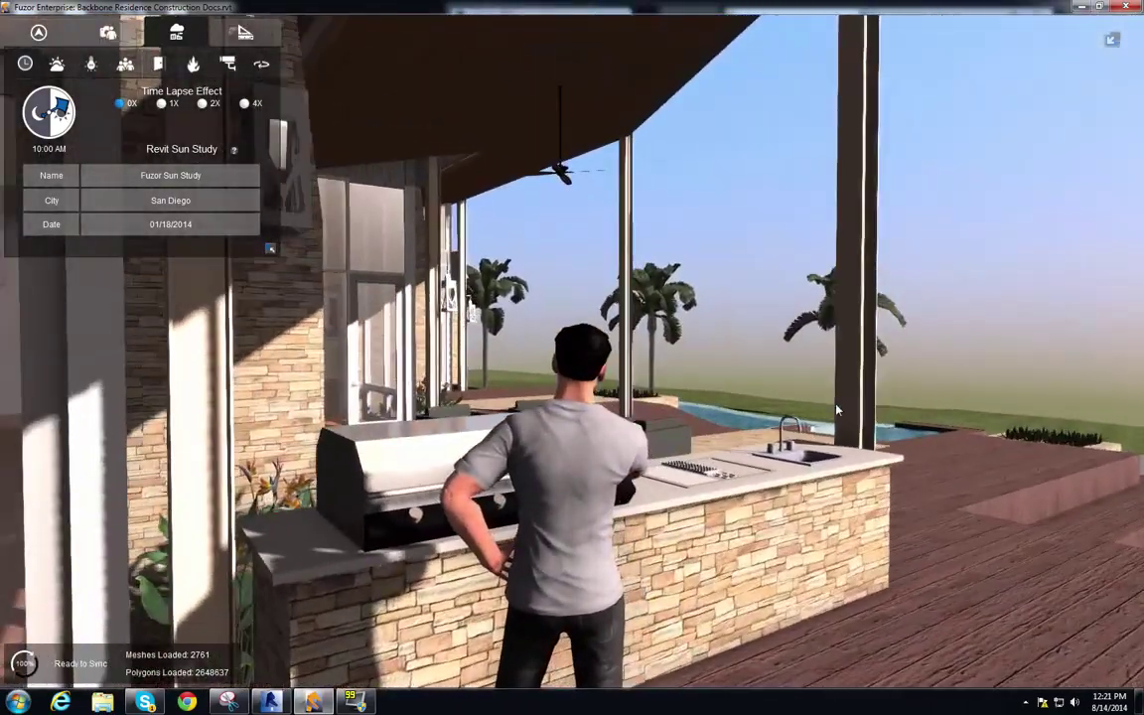
key(Left)
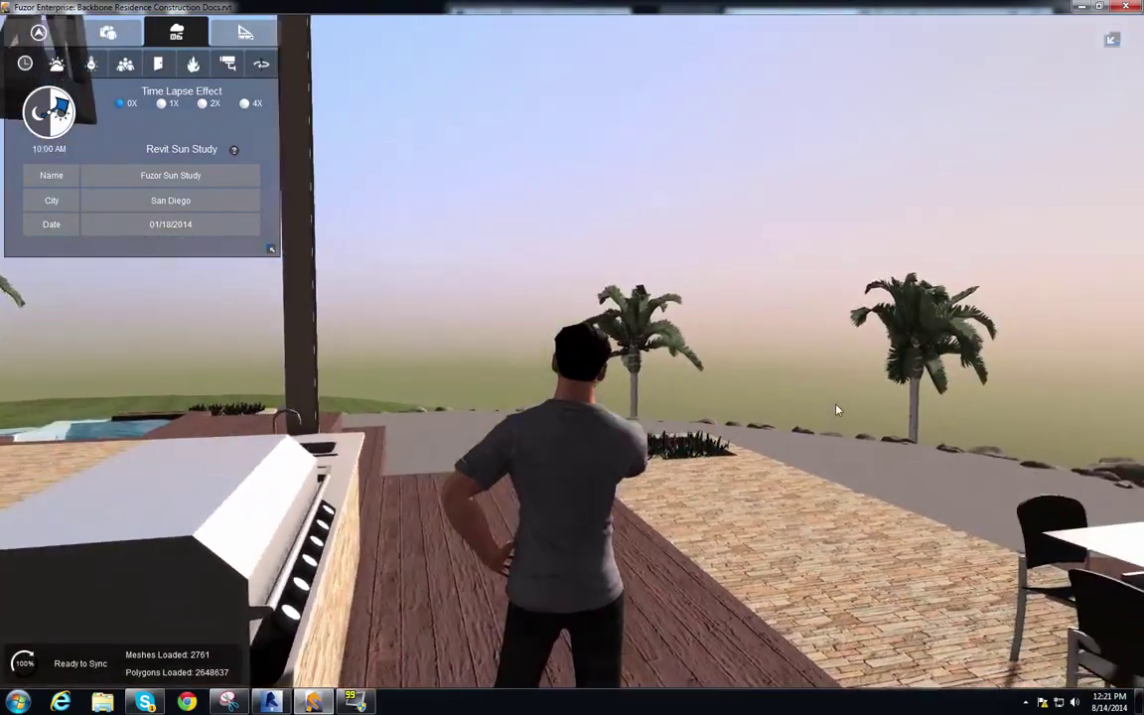
key(Right)
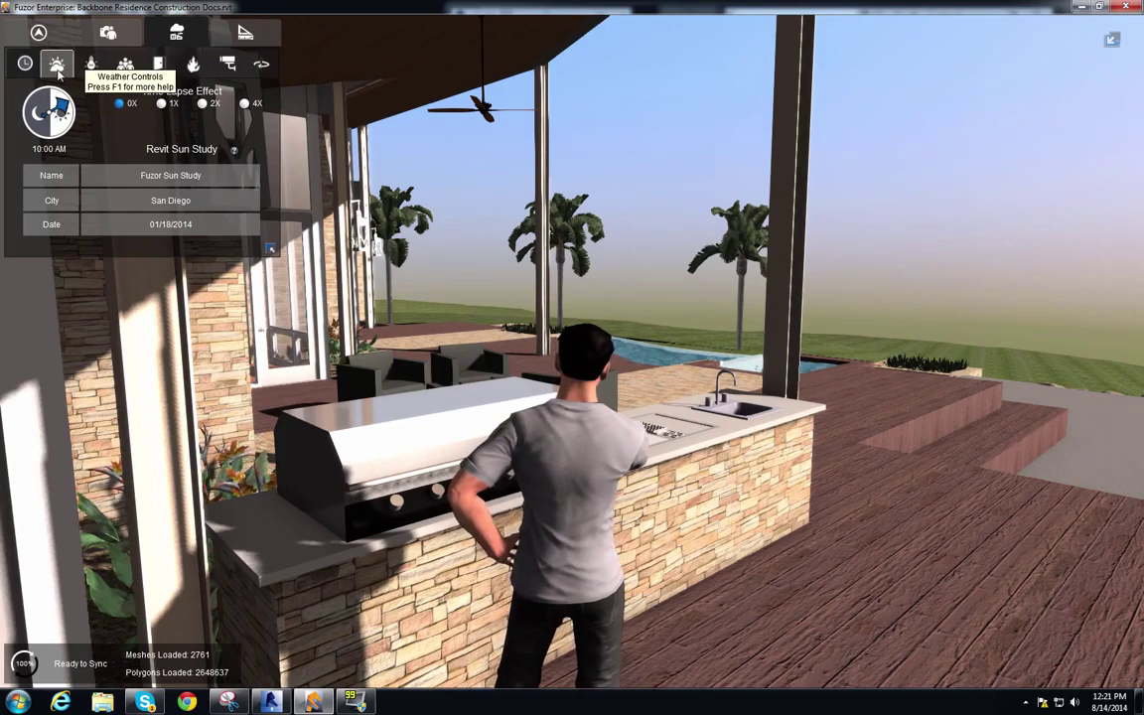
- Set the weather to the heaviest rain
click(57, 67)
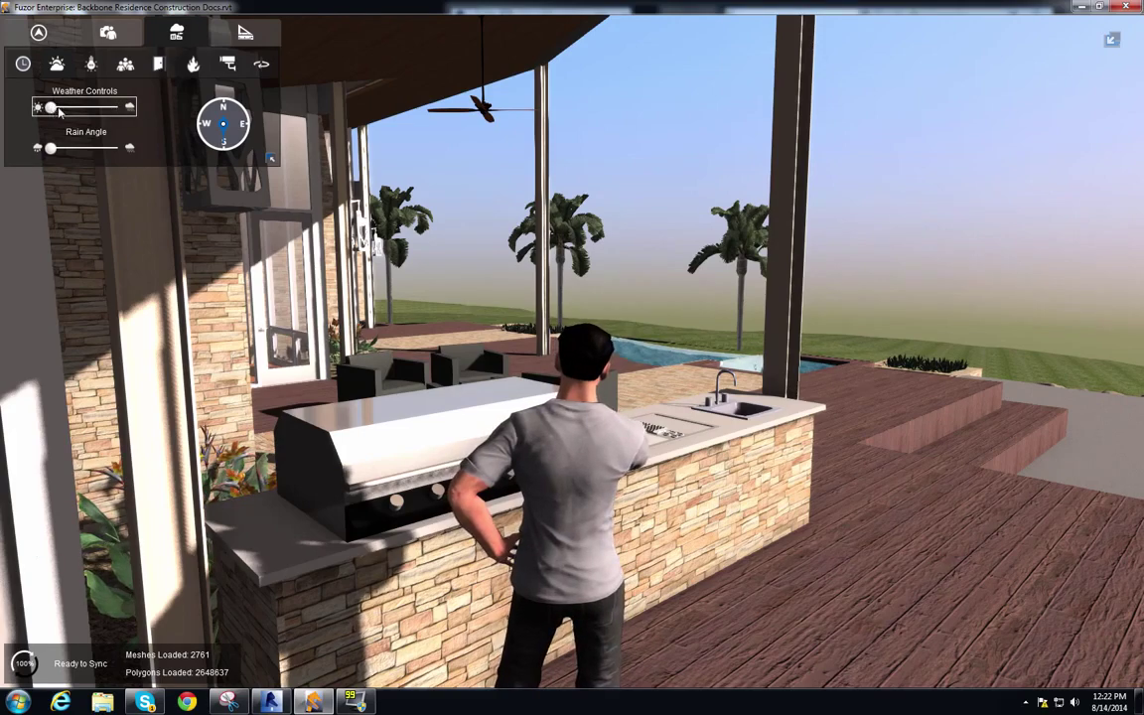
drag(57, 110, 134, 111)
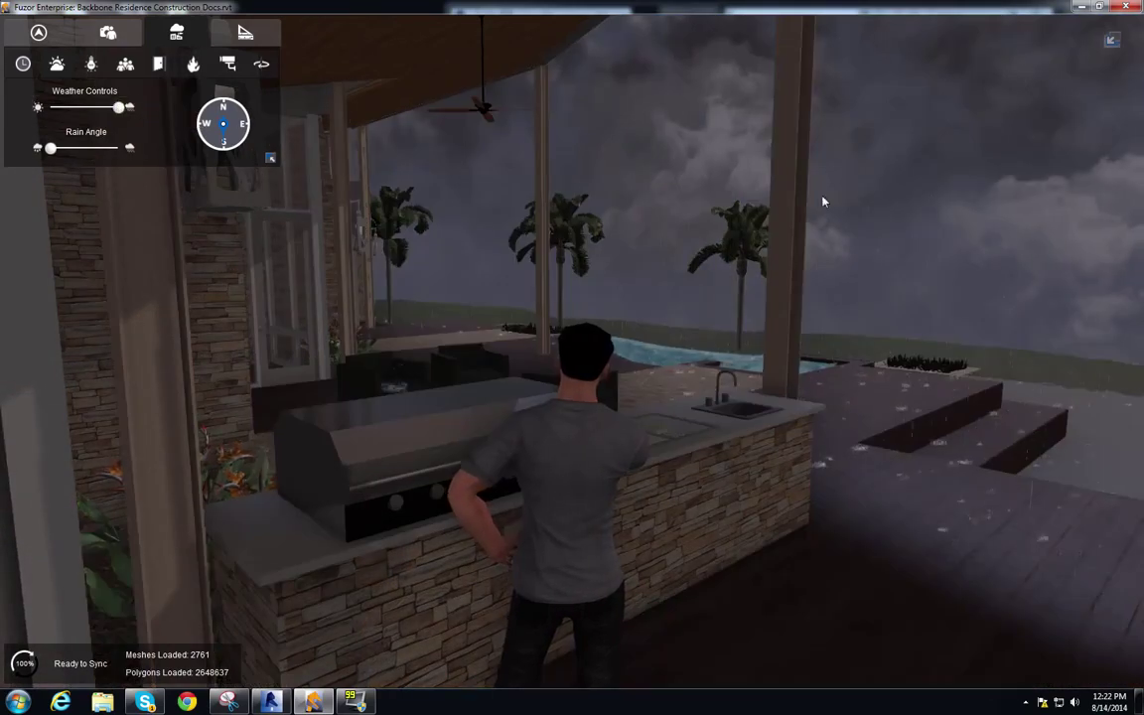
- Walk along the patio and pool deck to examine how the rain falls on the open and roofed areas
right_drag(962, 241, 963, 240)
key(a)
key(s)
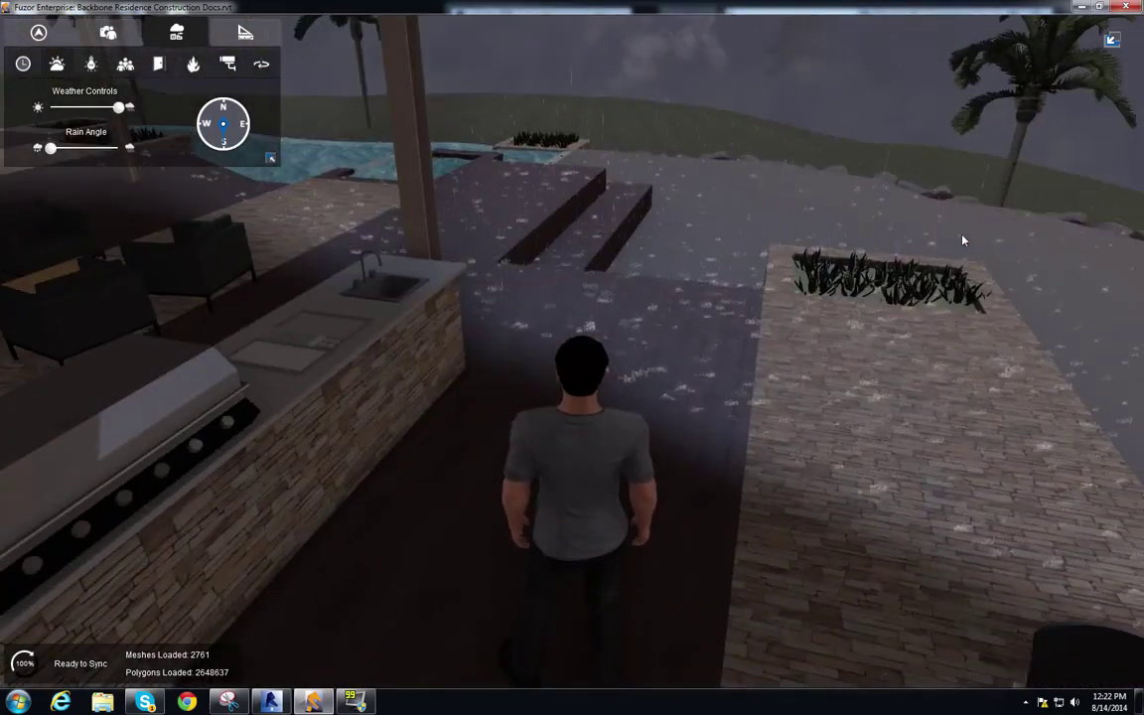
key(Up)
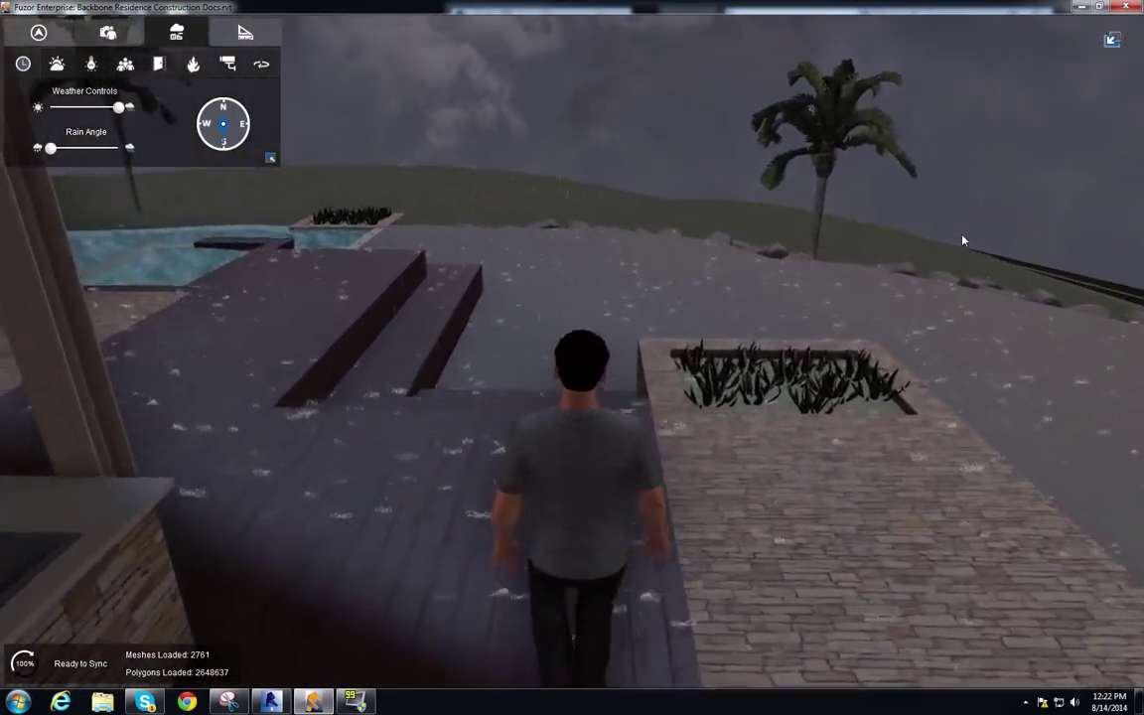
key(Left)
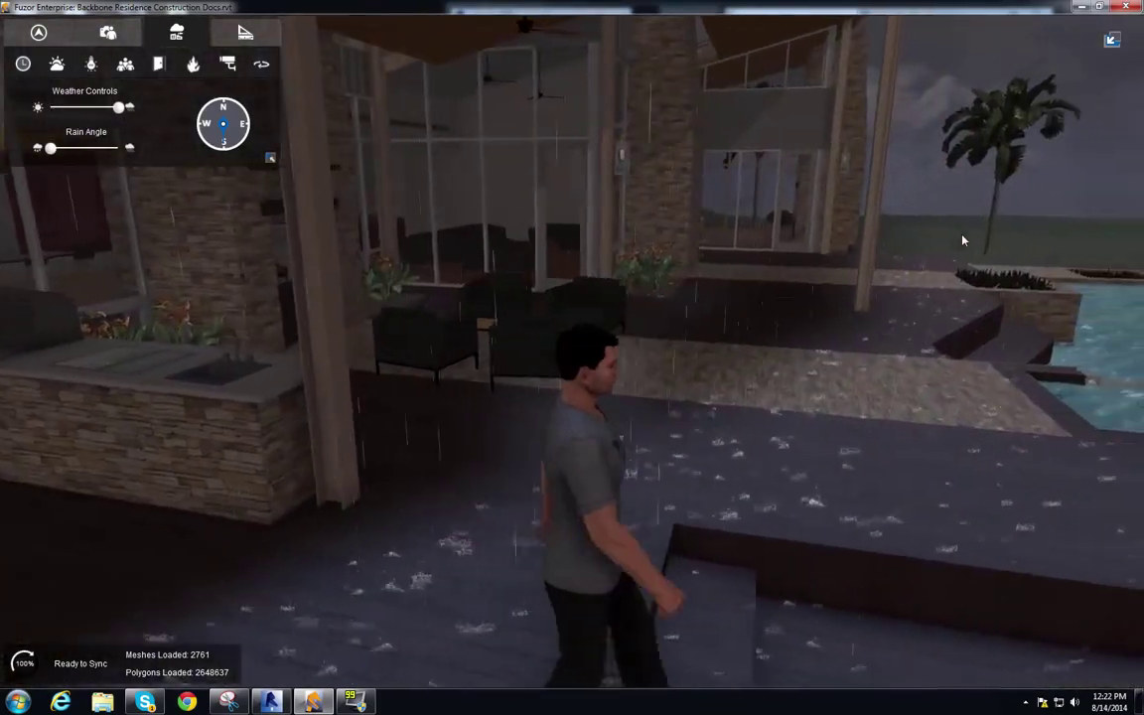
key(Right)
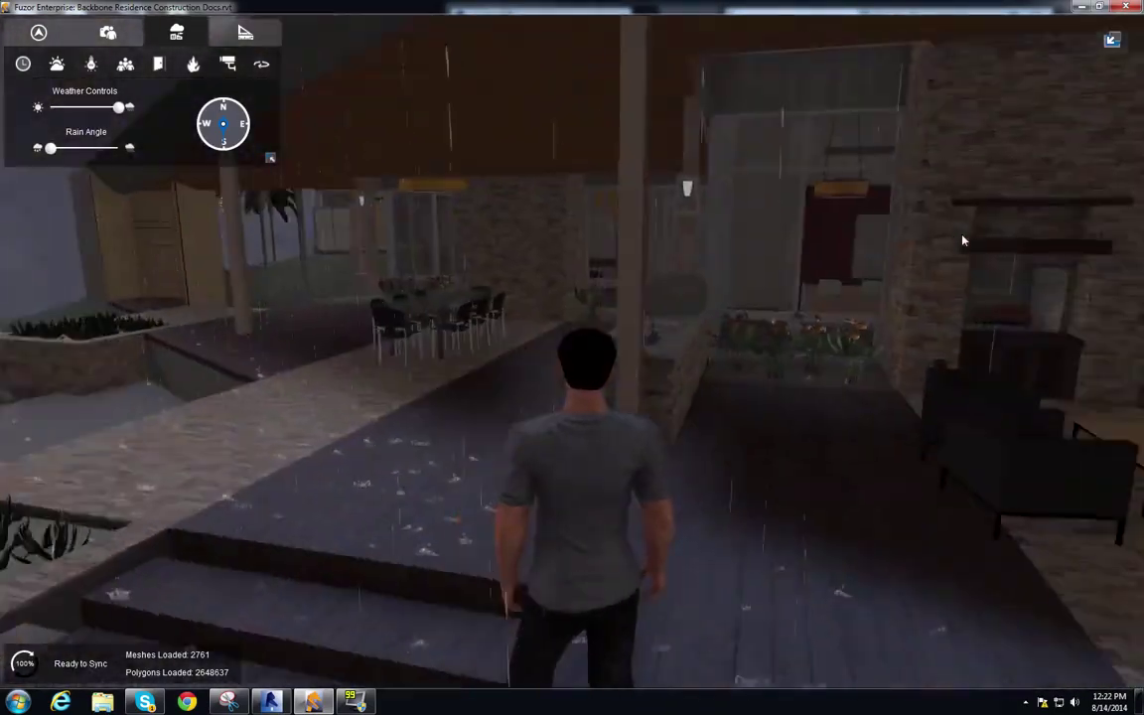
key(Left)
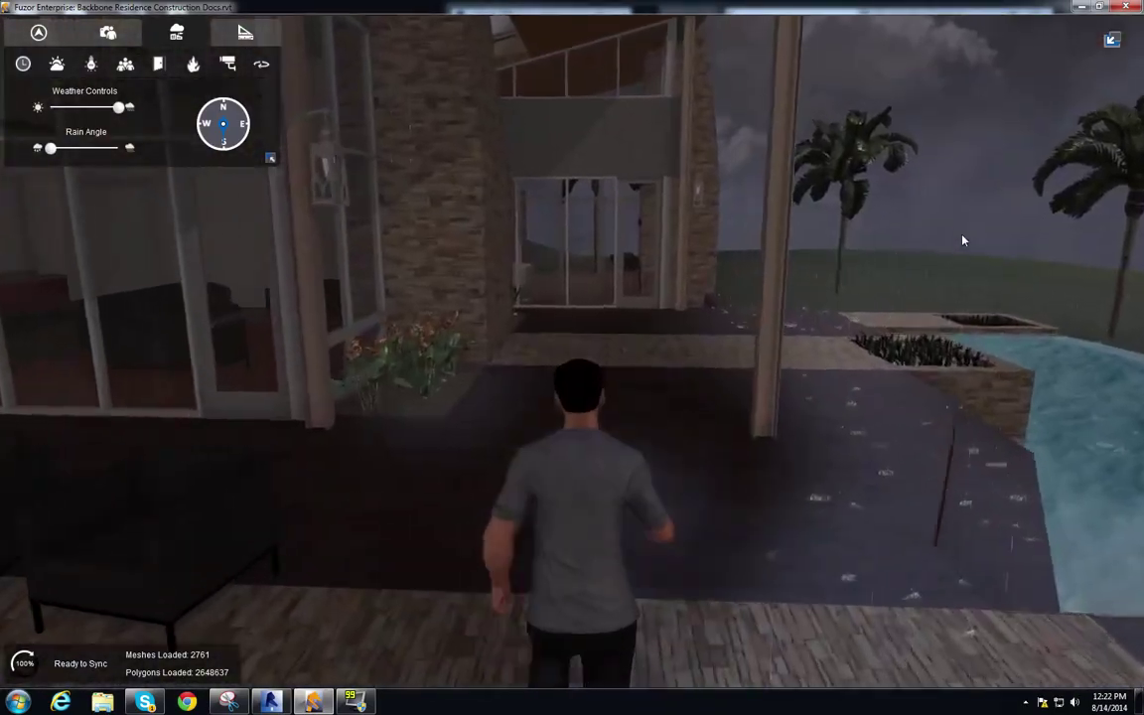
key(Right)
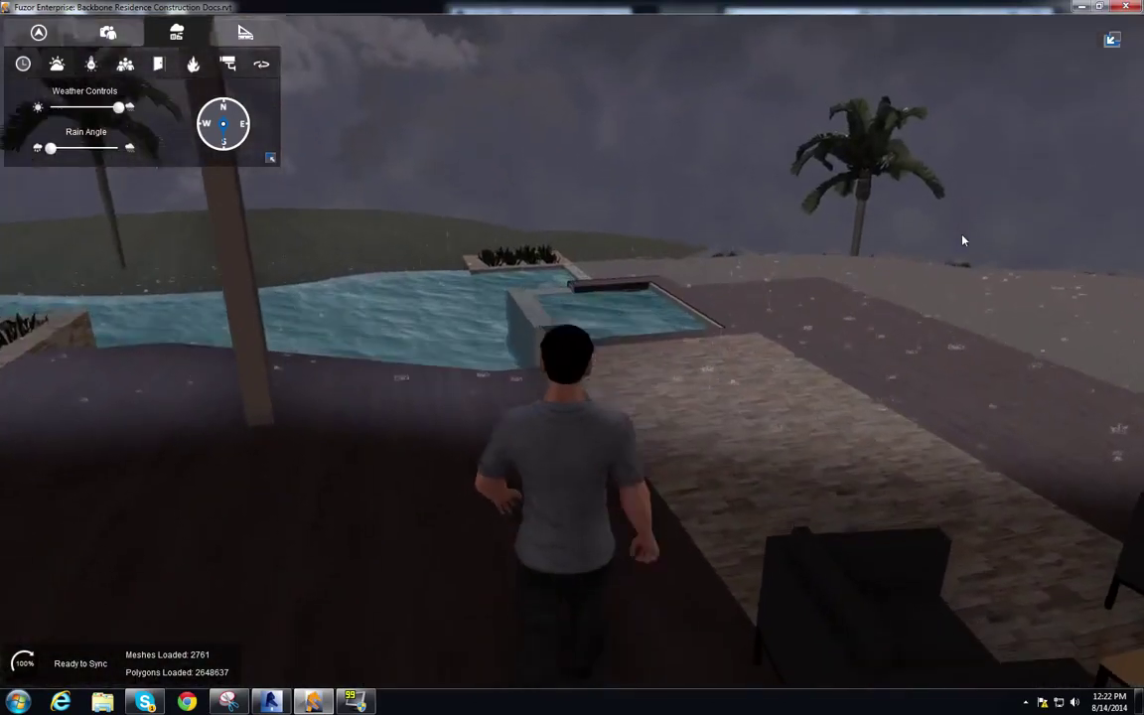
key(Up)
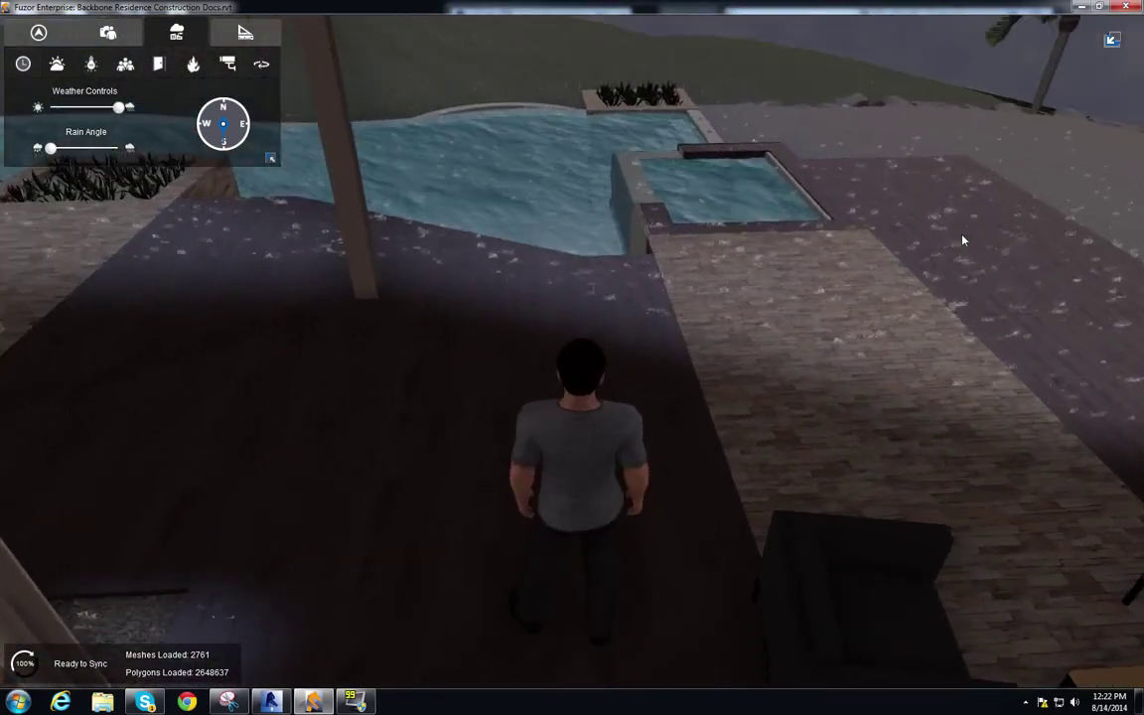
right_drag(963, 240, 964, 241)
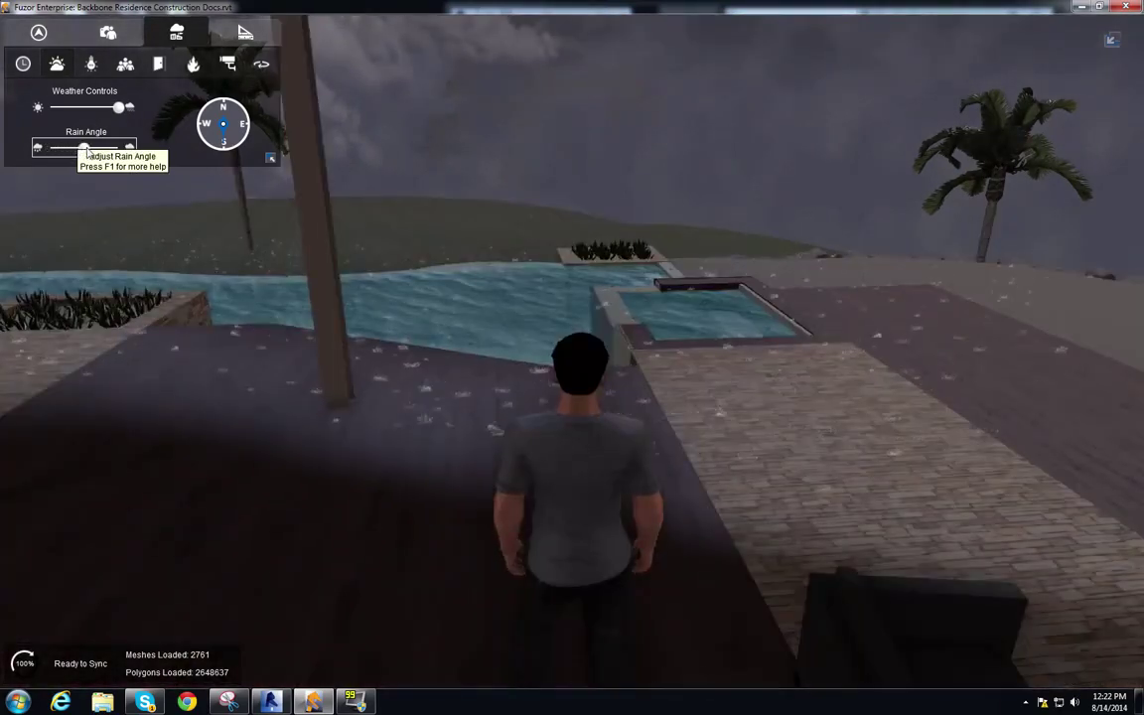
- Set the rain angle to its maximum and turn the rain direction along the east–west axis, checking the patio seating area
drag(50, 149, 146, 155)
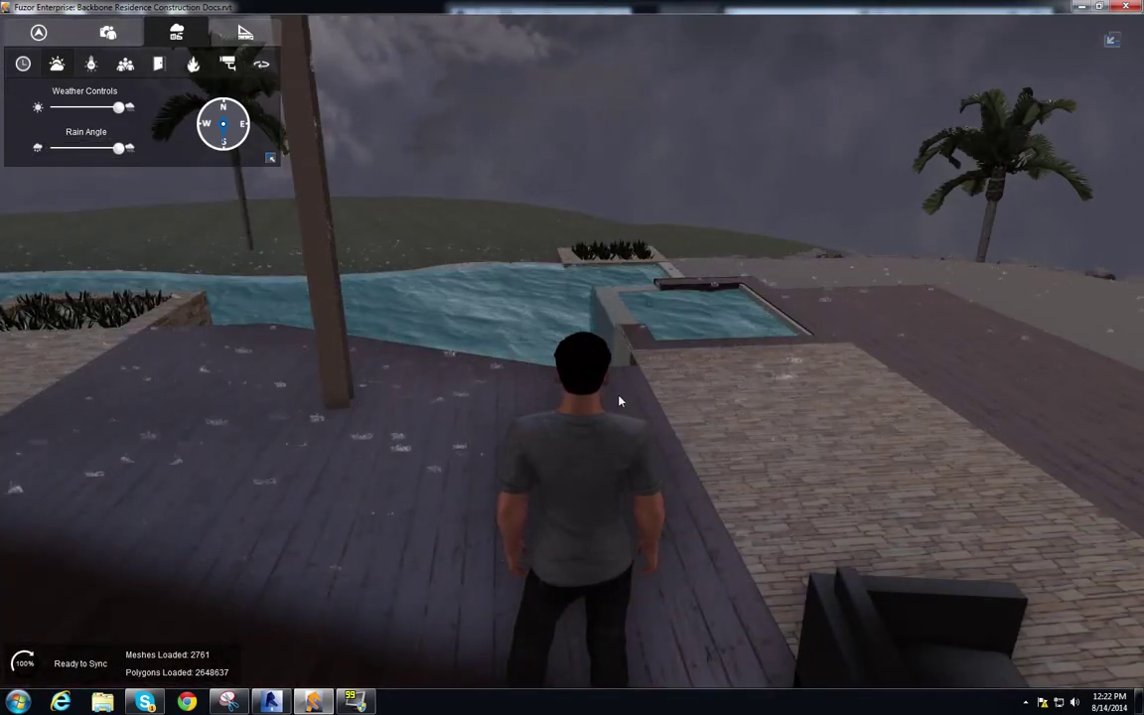
right_drag(617, 397, 615, 395)
key(d)
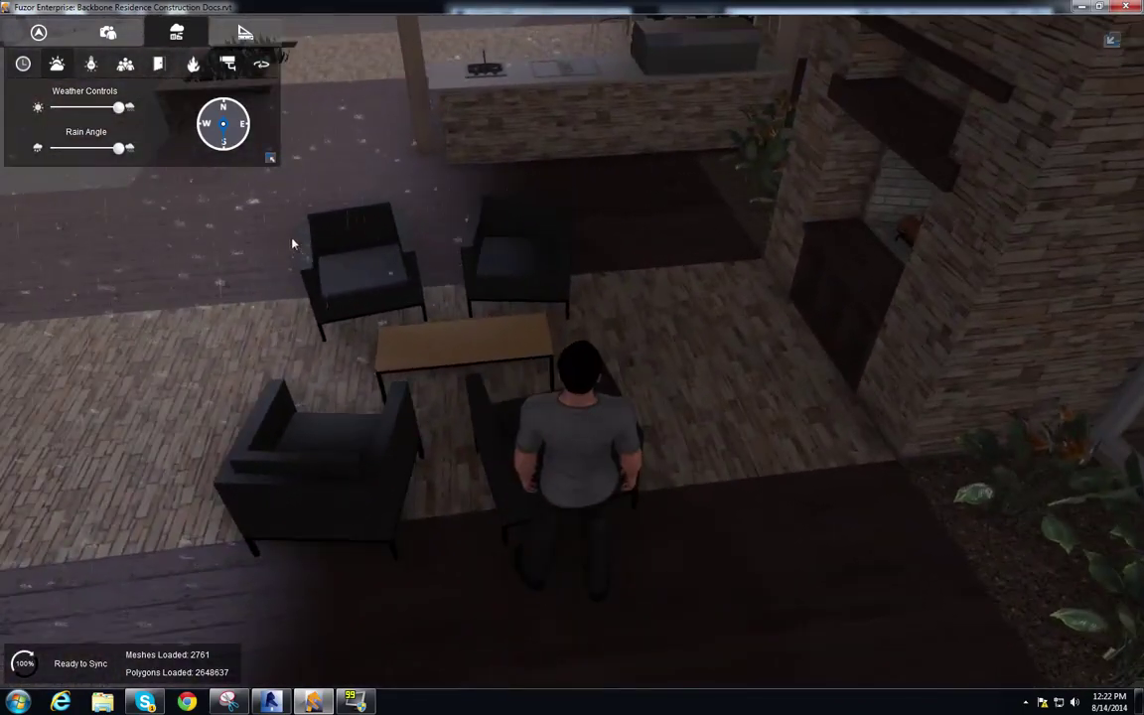
right_drag(392, 292, 391, 288)
right_drag(527, 299, 526, 299)
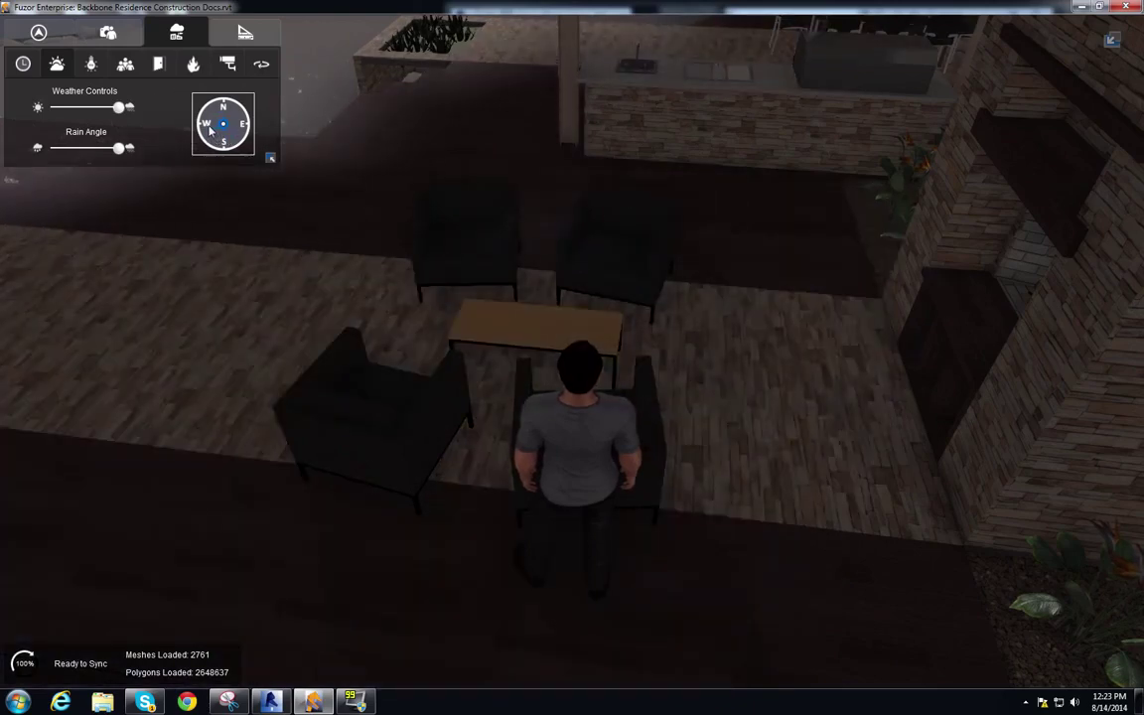
right_drag(385, 164, 386, 165)
key(w)
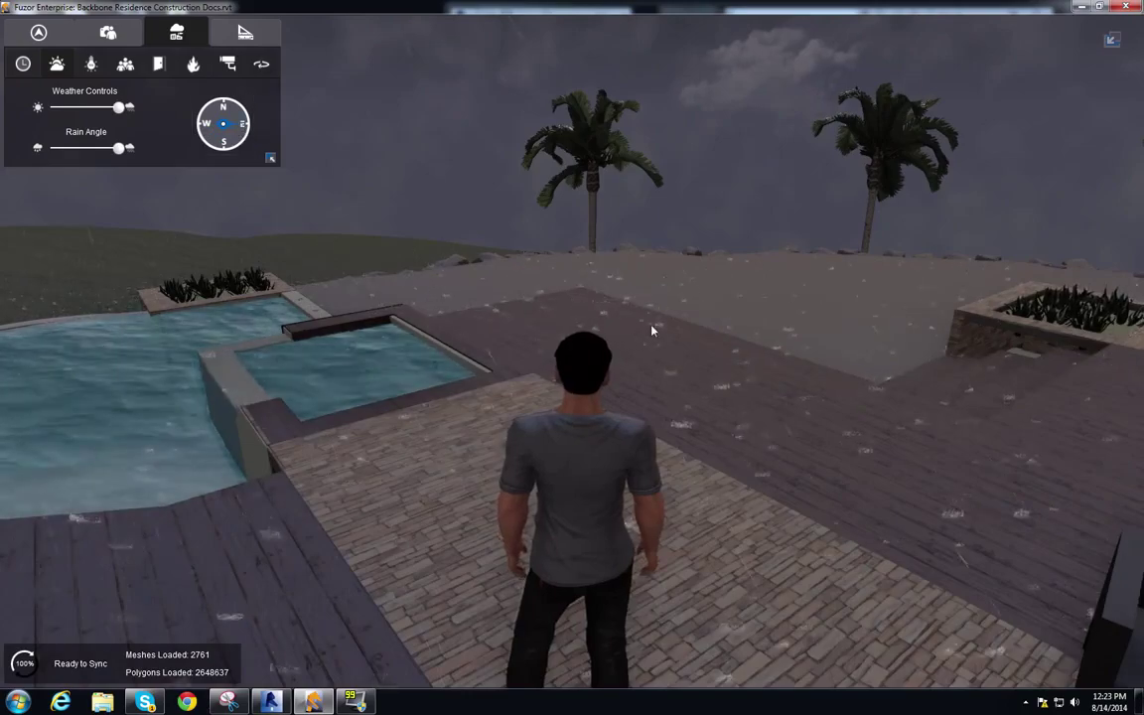
- Walk through the glass door into the living room and face the stone fireplace
right_drag(651, 331, 652, 331)
key(d)
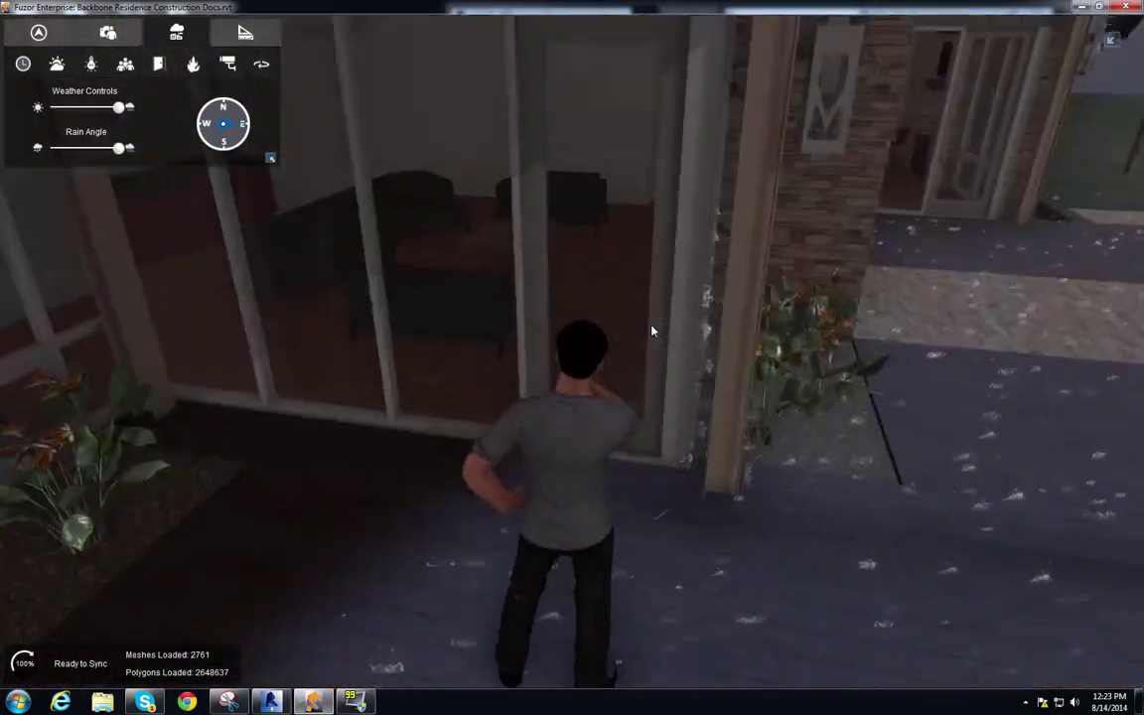
key(w)
key(w)
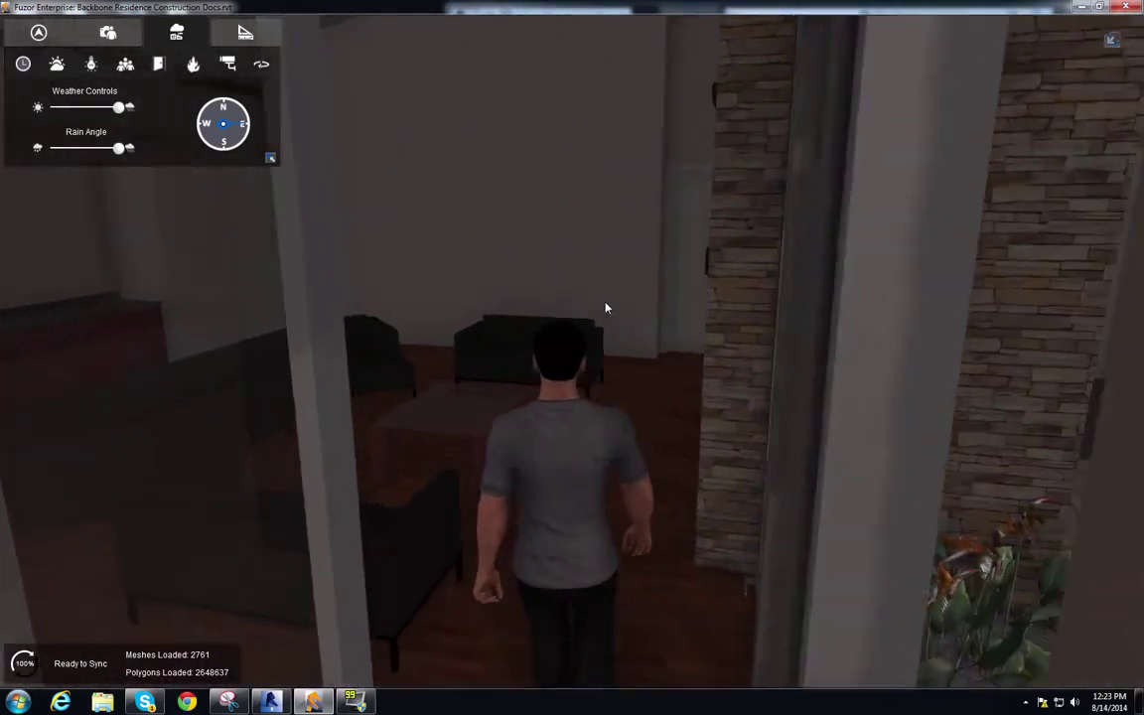
key(d)
key(a)
right_drag(607, 309, 607, 309)
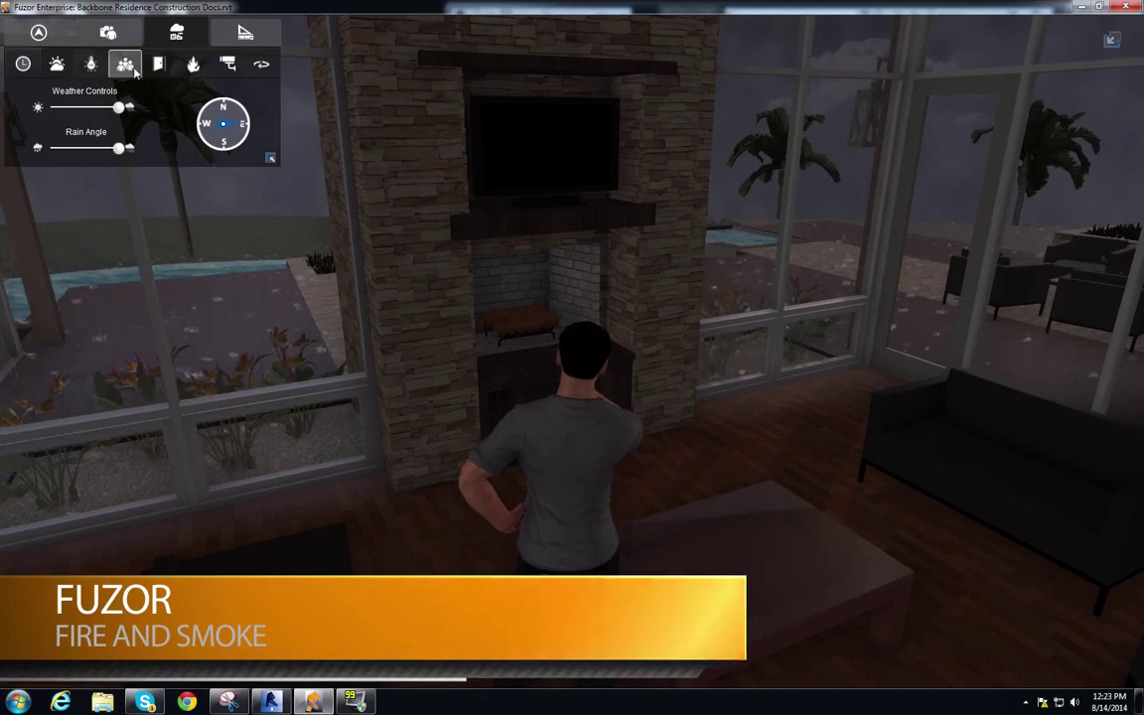
- Spawn a Small Fire particle effect on the log grate inside the living room fireplace
click(196, 66)
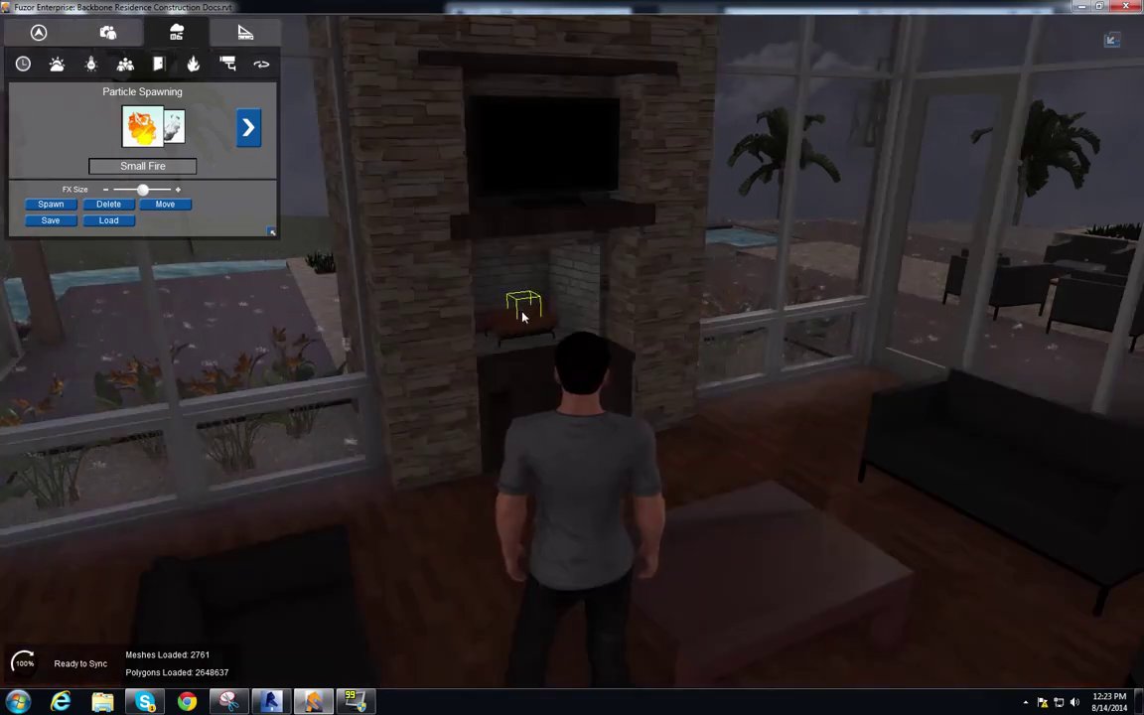
click(519, 320)
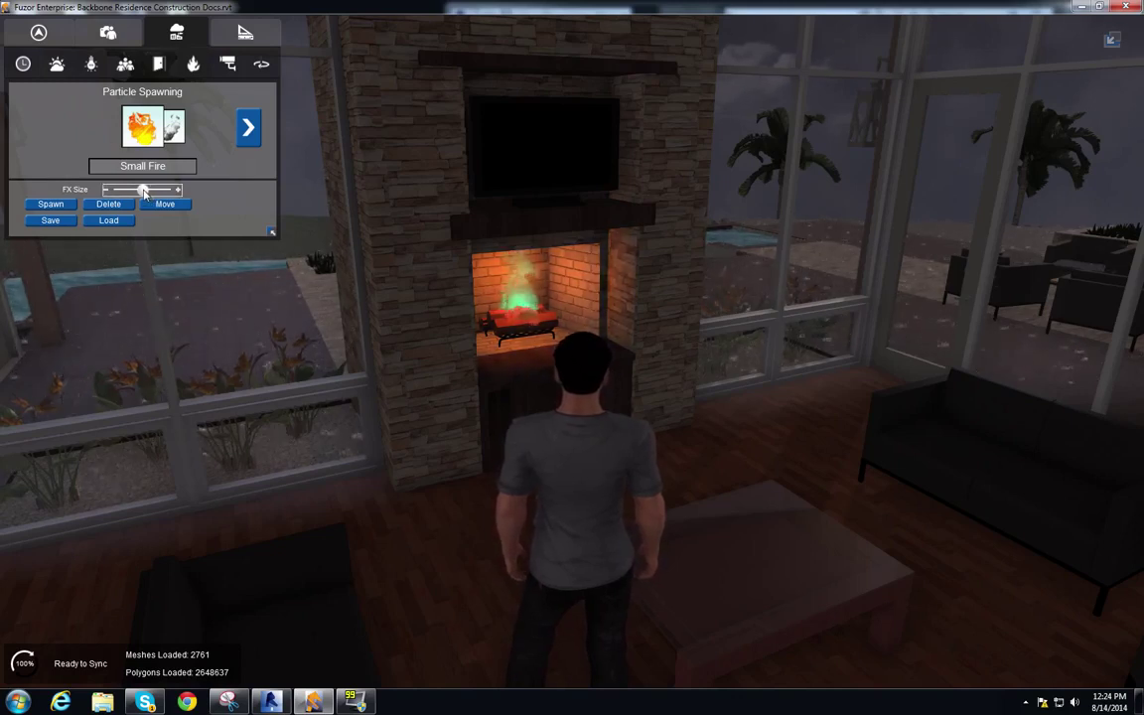
mouse_move(142, 194)
mouse_down()
mouse_move(127, 195)
mouse_move(172, 191)
mouse_move(142, 196)
mouse_up()
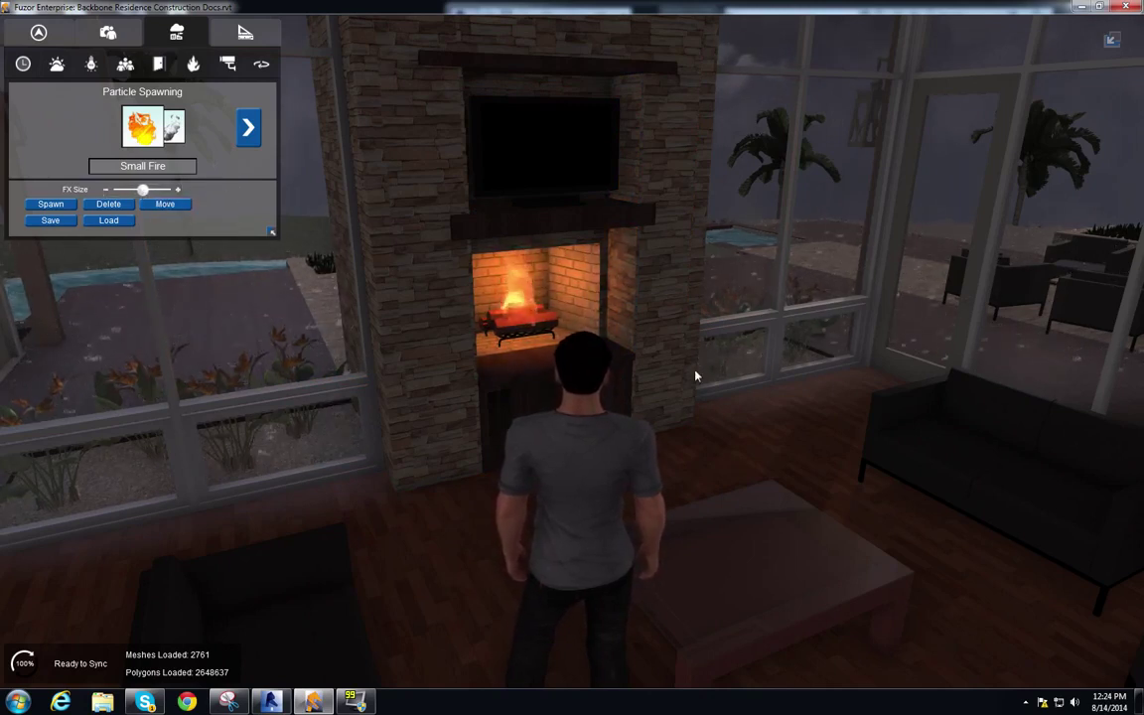
- Select the flat-screen TV above the fireplace and open it for editing in Revit
right_drag(712, 417, 713, 417)
key(s)
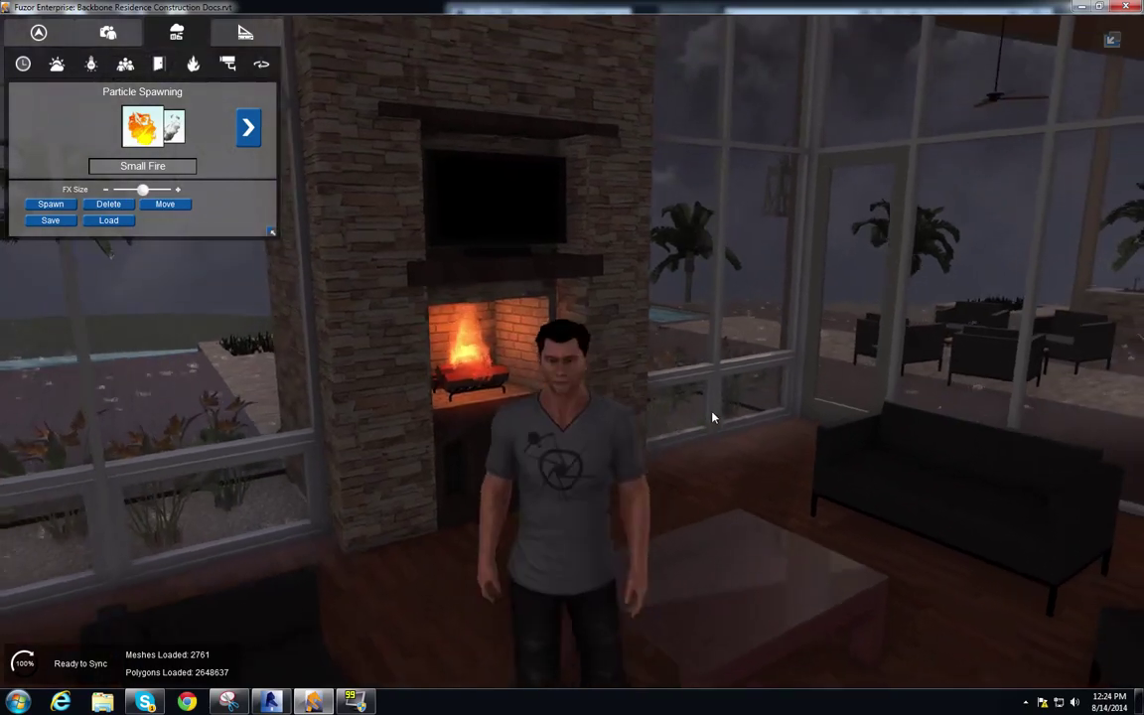
key(w)
key(d)
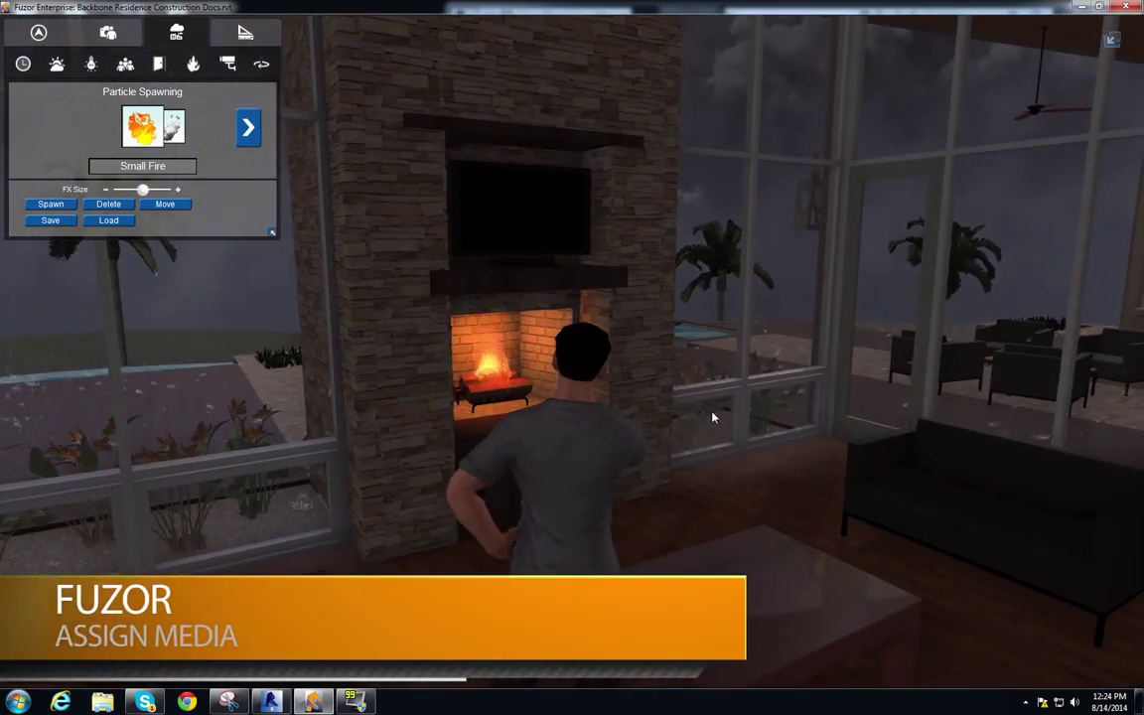
key(a)
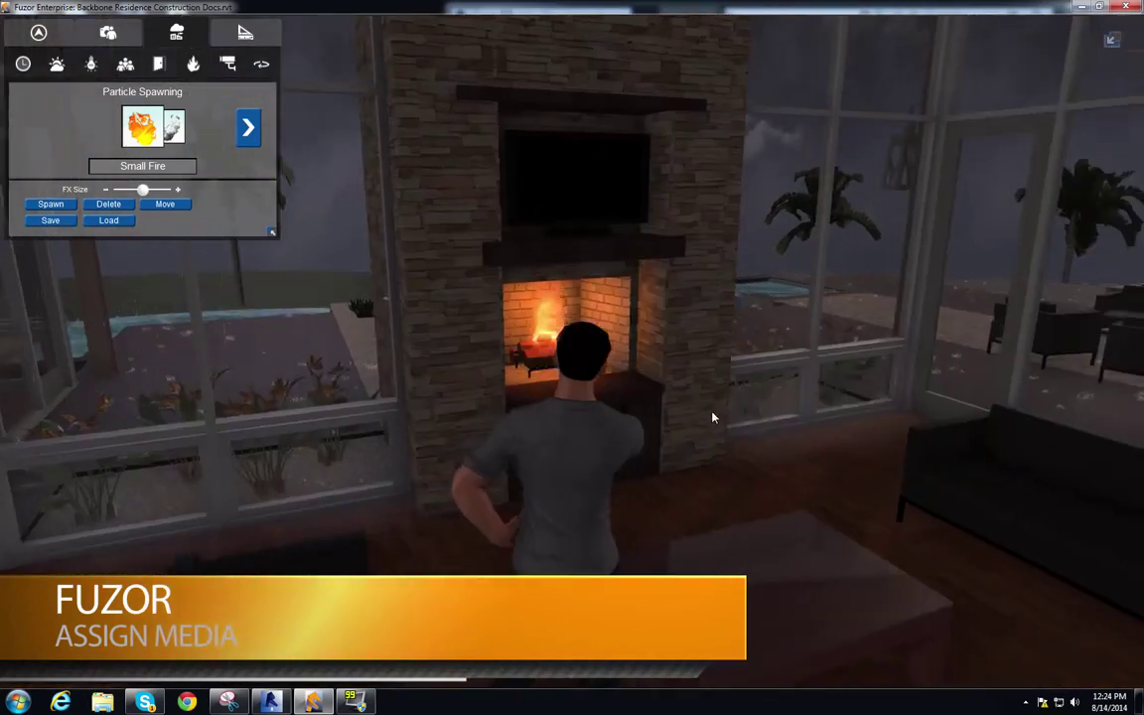
right_drag(712, 417, 712, 416)
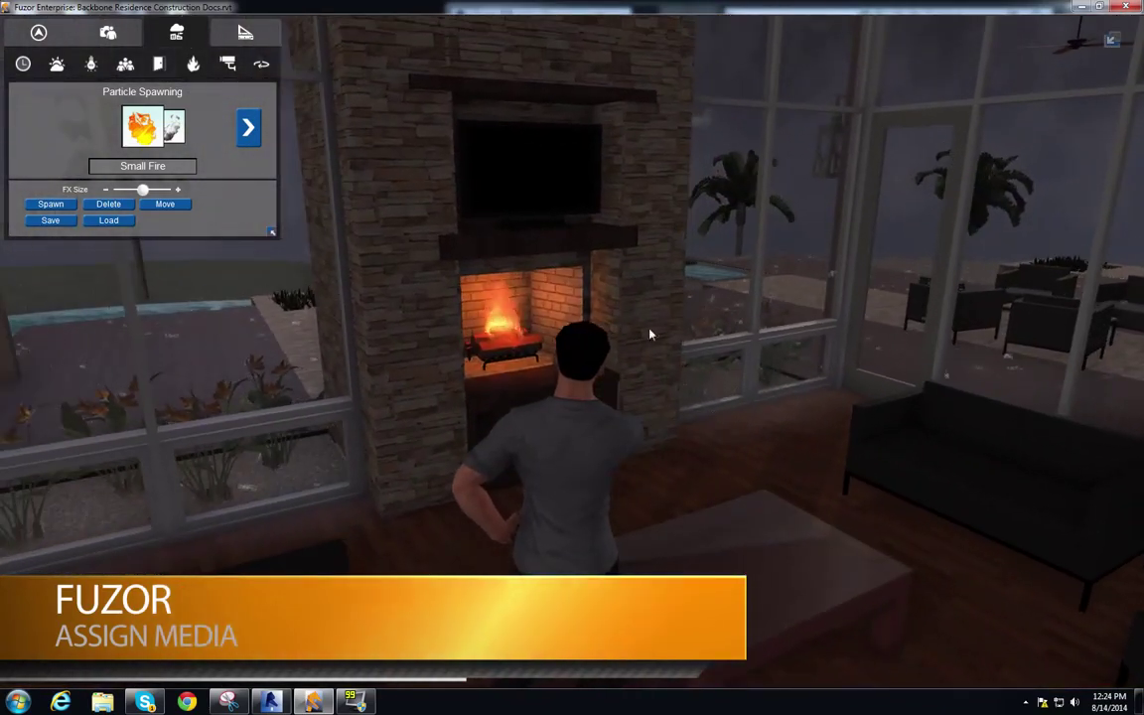
click(529, 172)
click(529, 172)
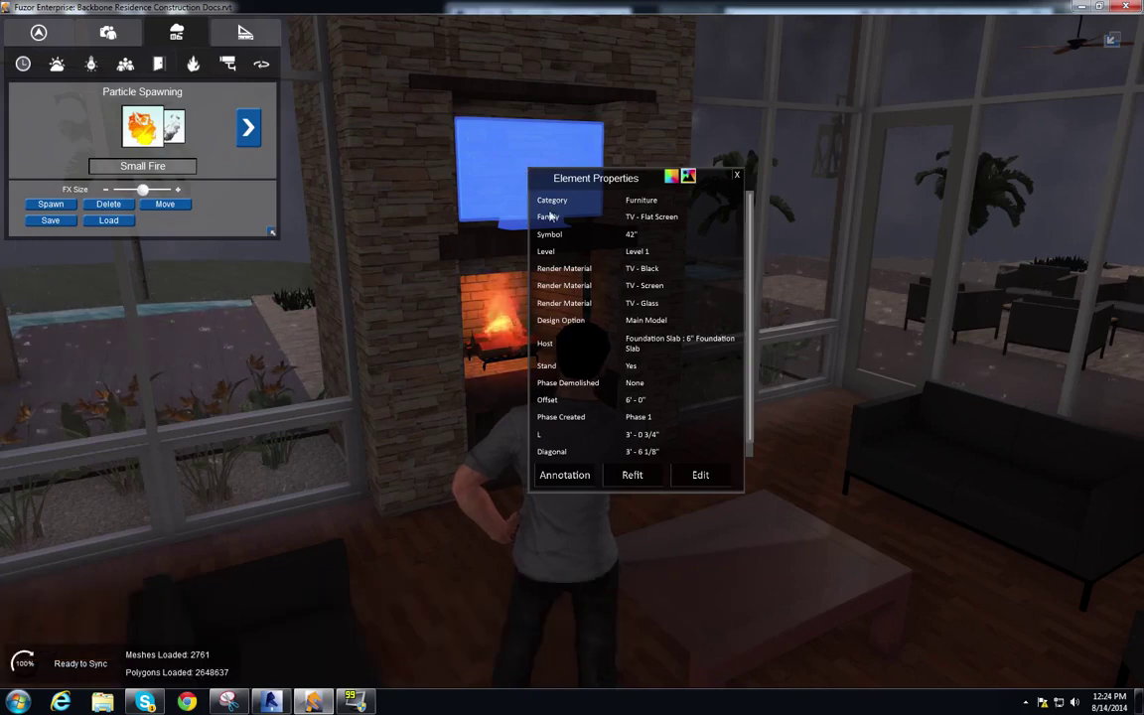
click(705, 476)
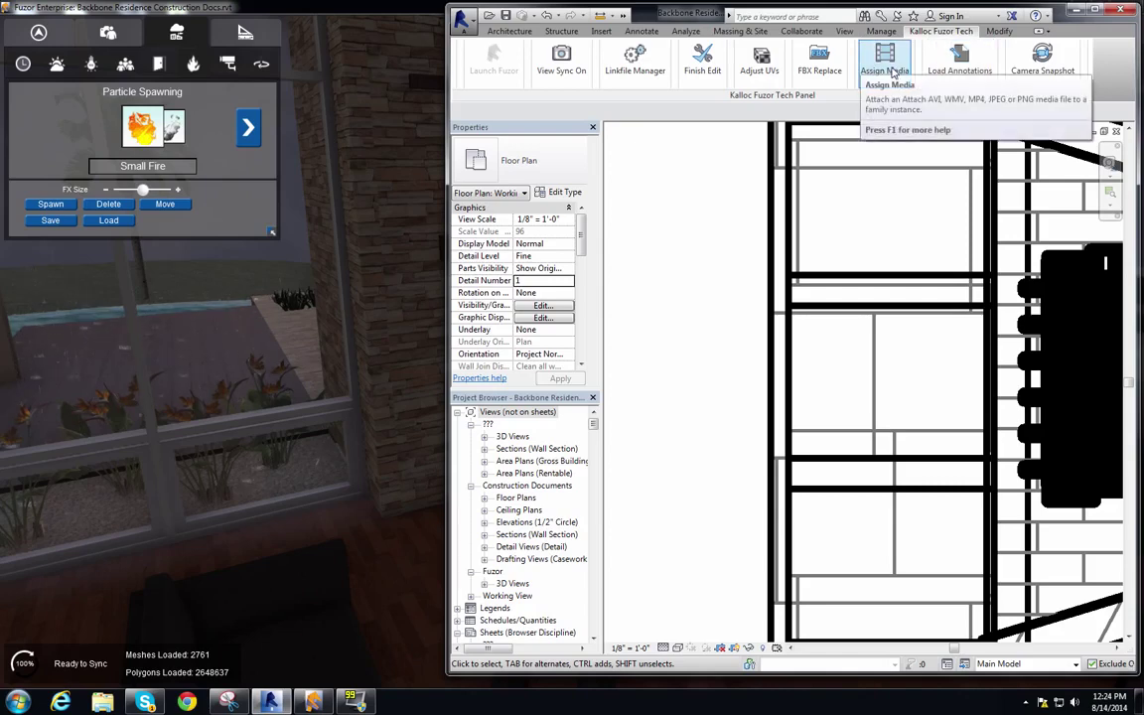
- Assign Backbone Video.mp4 from the Desktop to Face 3 of the TV in landscape orientation and save the media assignment
click(893, 76)
drag(275, 164, 478, 145)
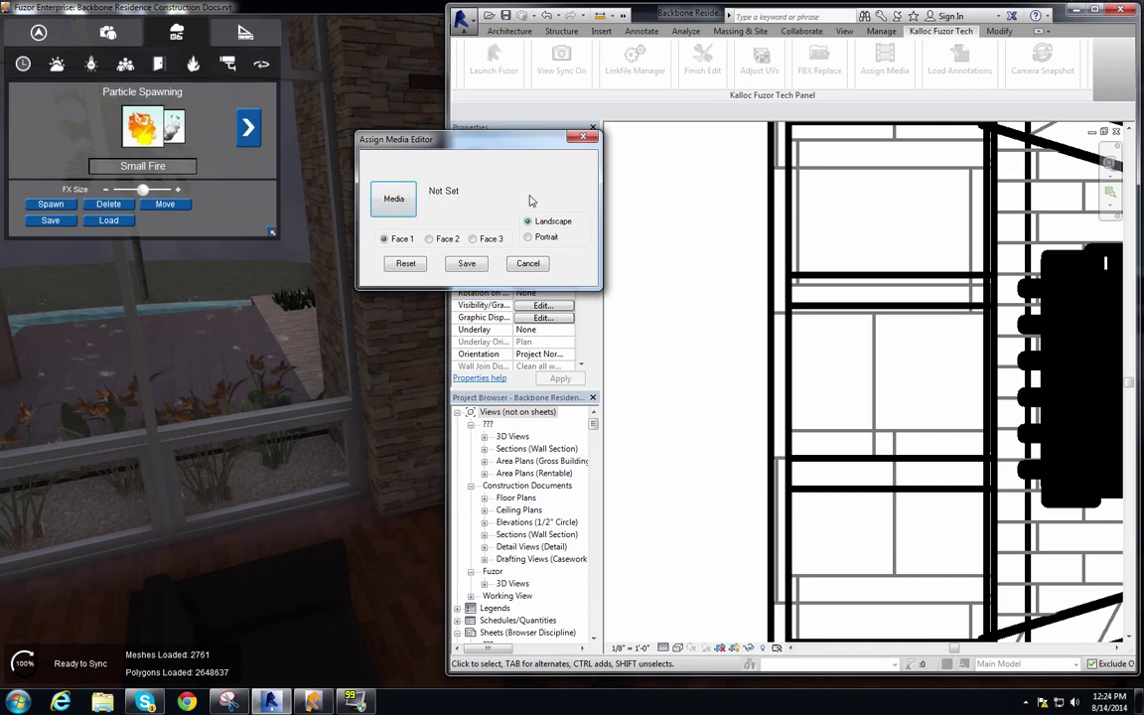
click(393, 204)
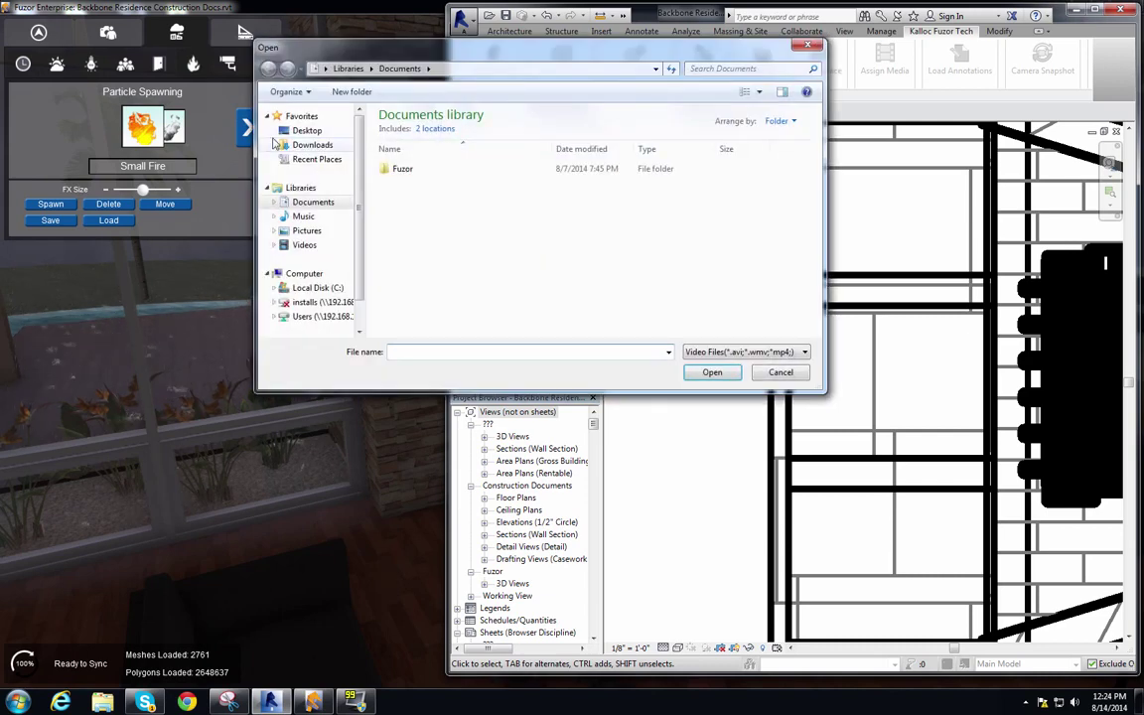
click(304, 130)
drag(819, 146, 818, 234)
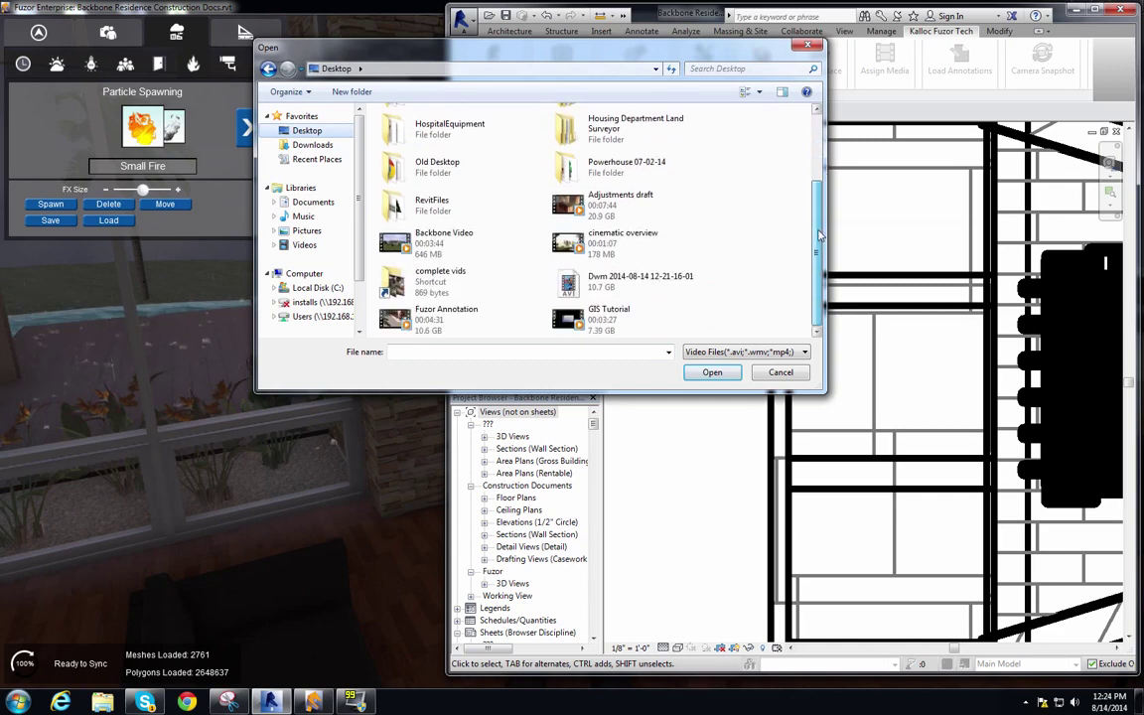
double_click(427, 236)
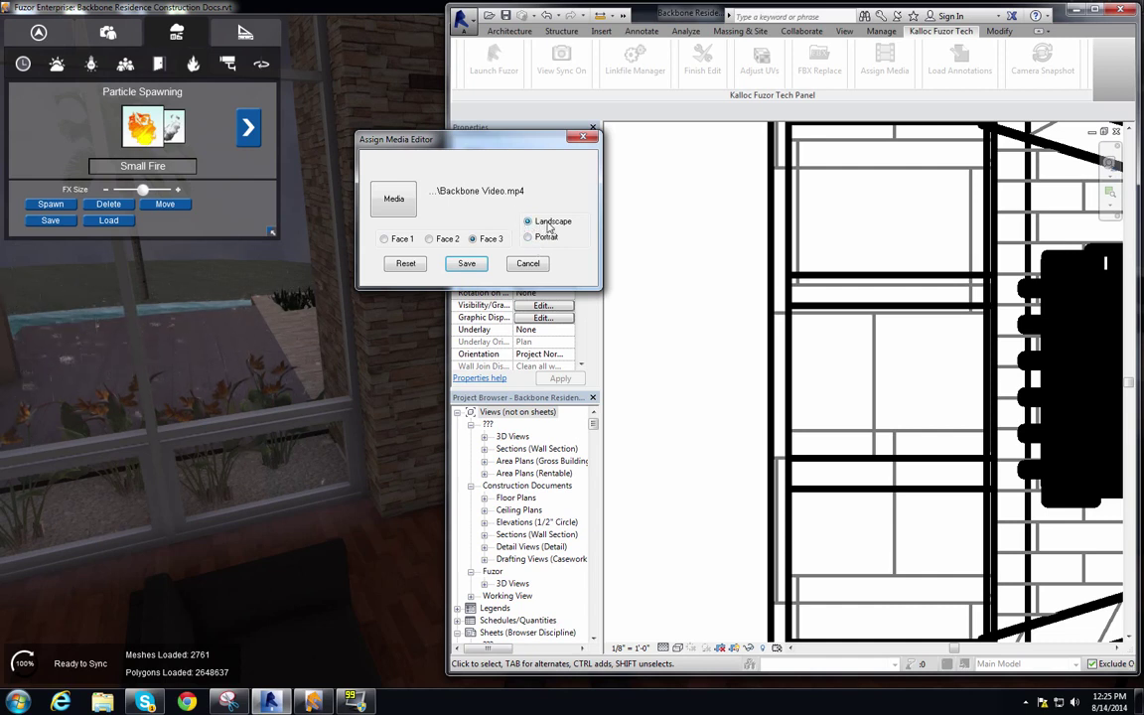
click(464, 264)
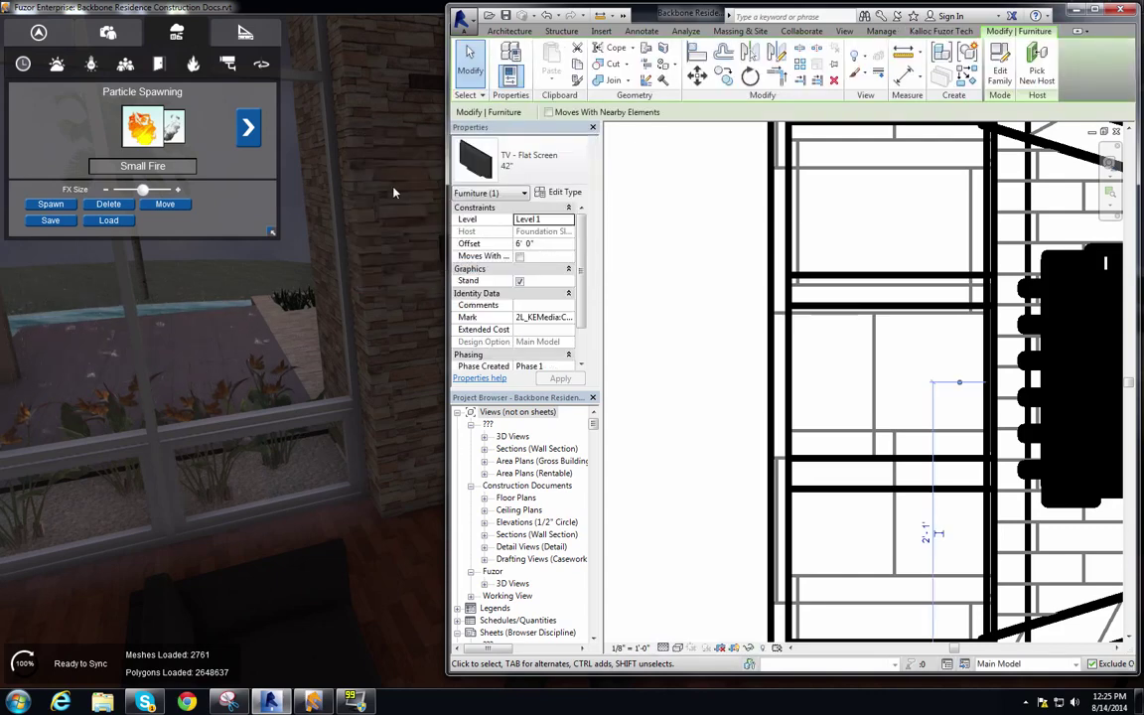
- Return to Fuzor, close the TV's element properties and view the video on its screen
click(393, 192)
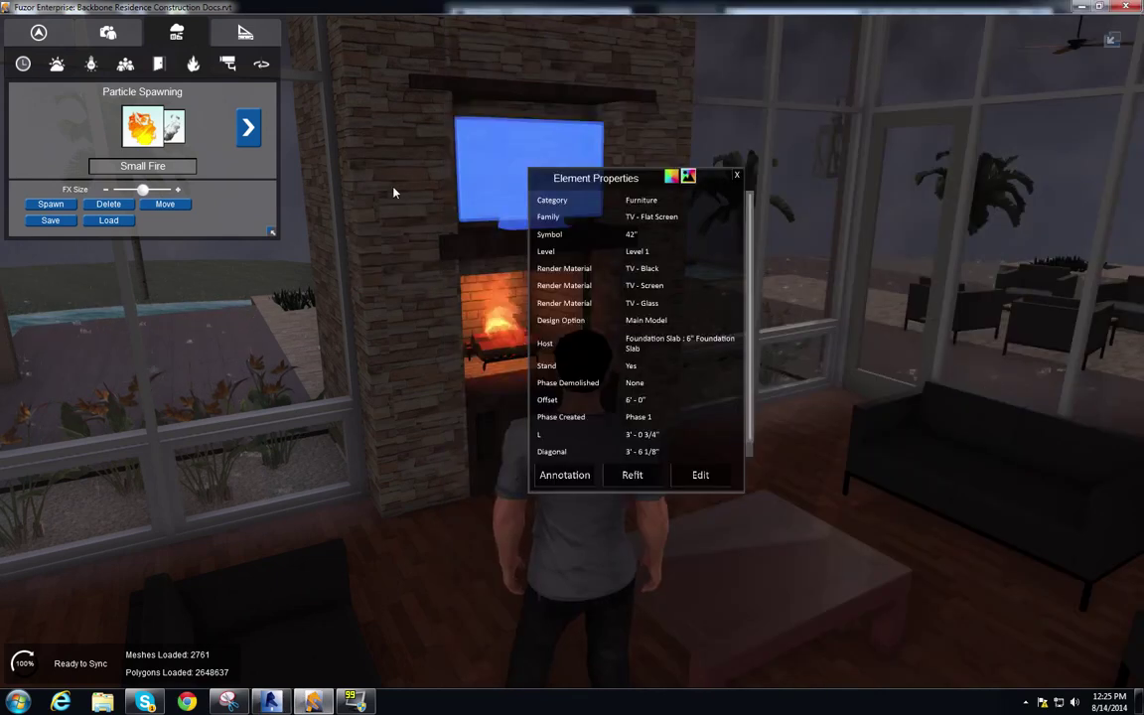
click(740, 176)
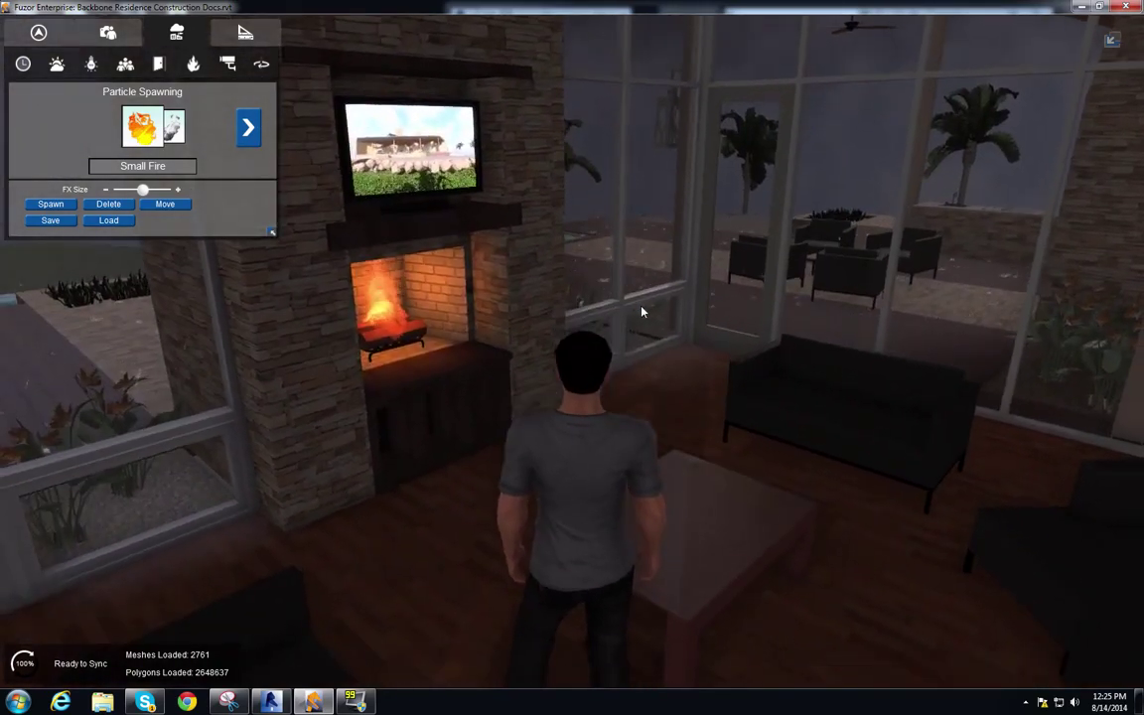
right_drag(641, 312, 641, 312)
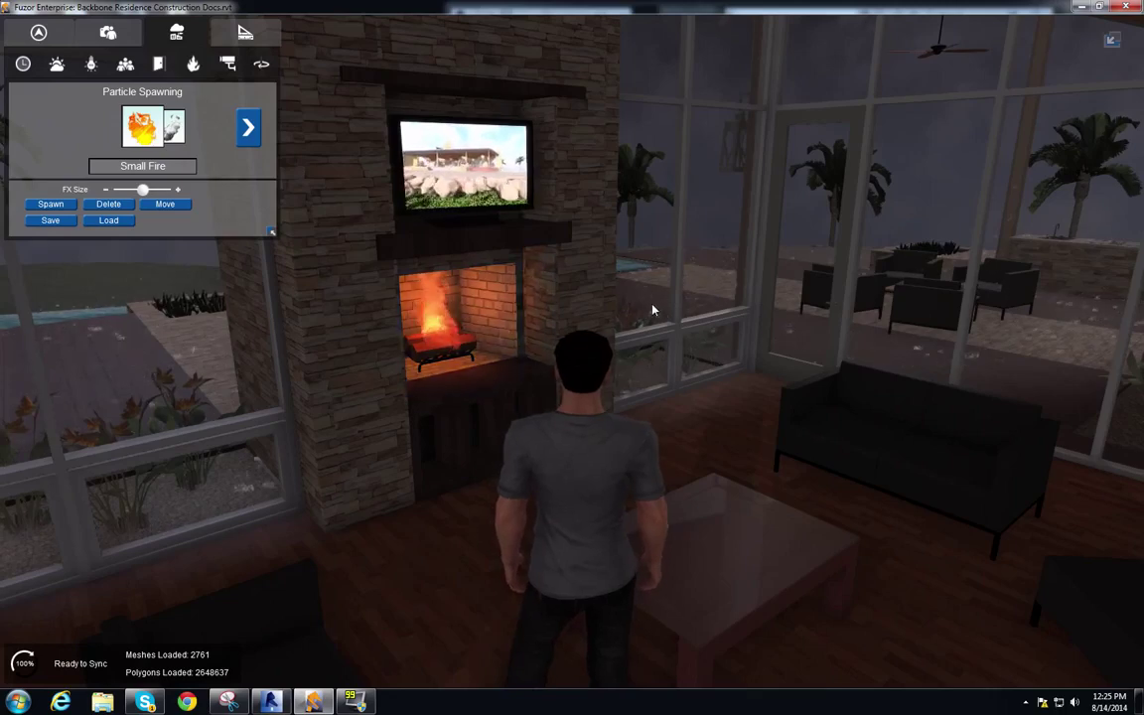